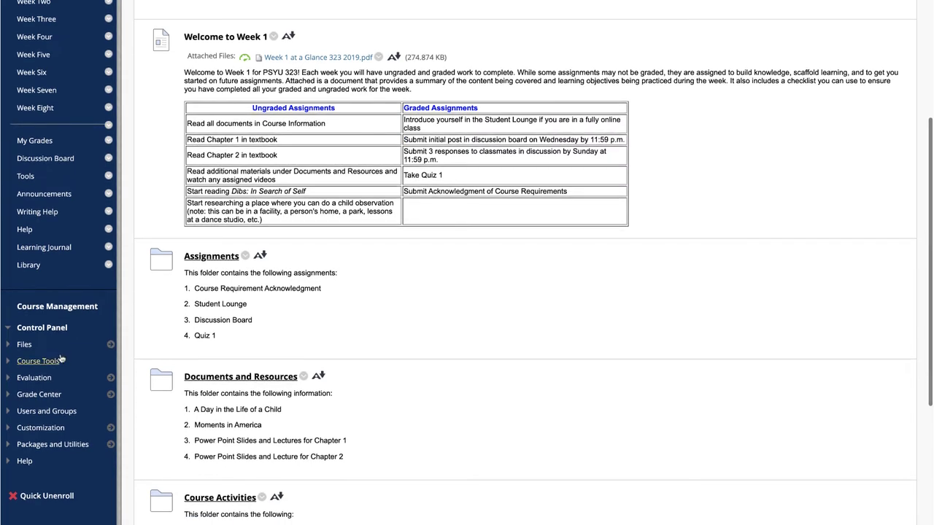
# Open the course's Journals page from Course Tools in the Control Panel
pyautogui.click(55, 361)
pyautogui.scroll(-3, 51, 358)
pyautogui.click(31, 353)
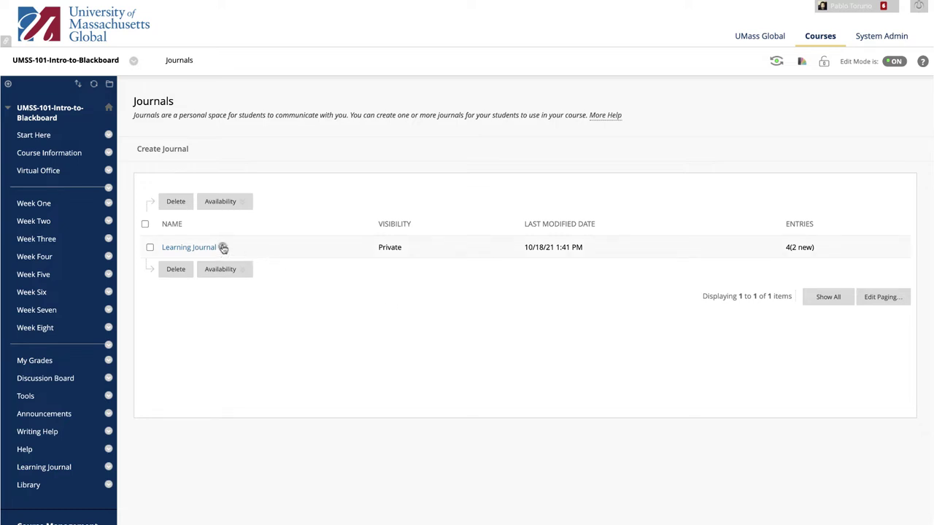
pyautogui.click(222, 247)
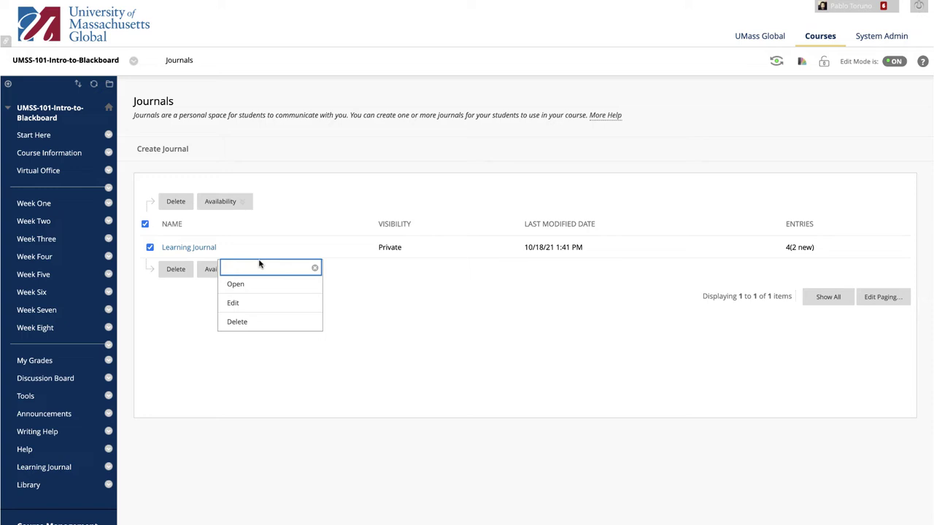
# Create a journal named 'Week 1 Journal' with instructions 'Instructions here'
pyautogui.click(172, 148)
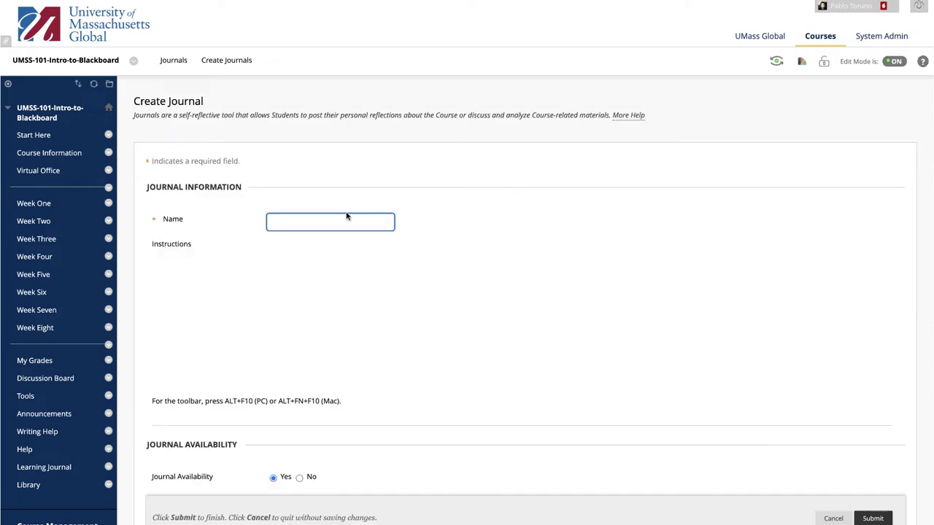
pyautogui.write('Week')
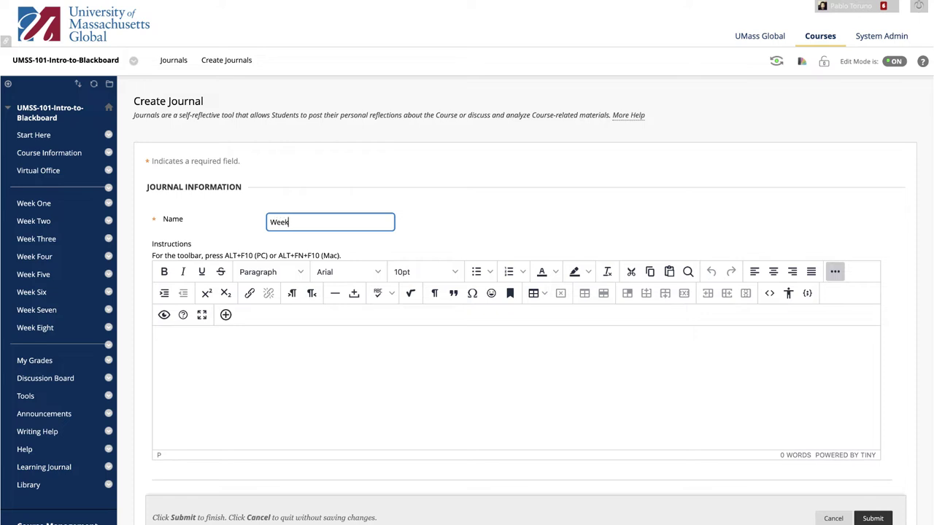
pyautogui.write(' 1 Journal')
pyautogui.click(277, 384)
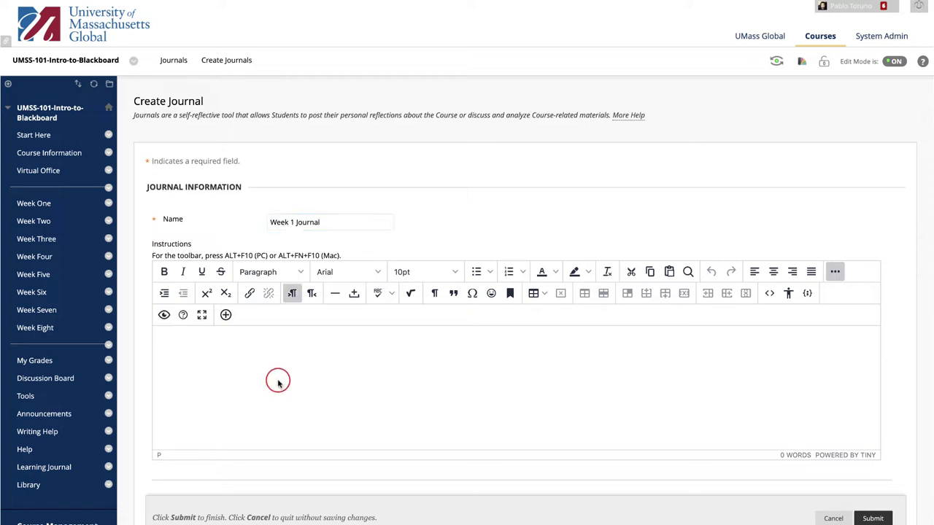
pyautogui.write('Instructions here')
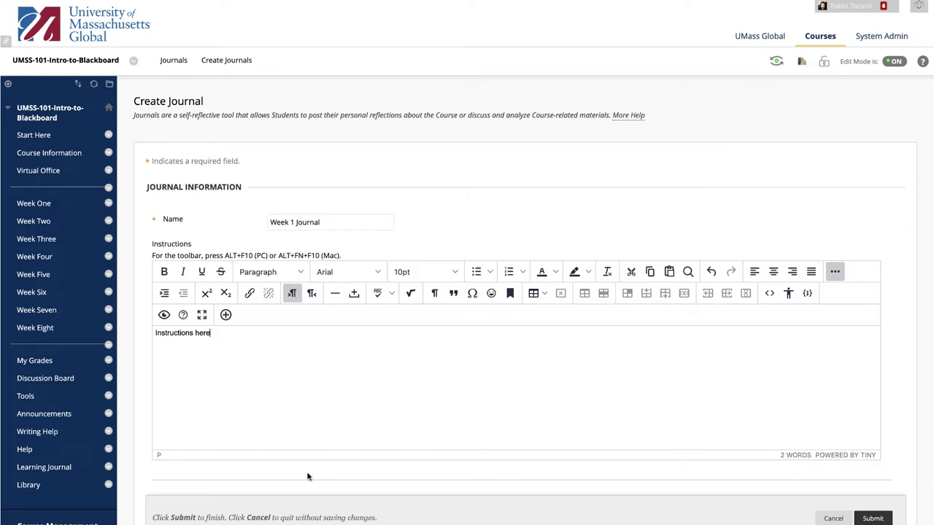
# Set Index Entries to Weekly and allow users to edit and delete entries and delete comments
pyautogui.scroll(-5, 307, 476)
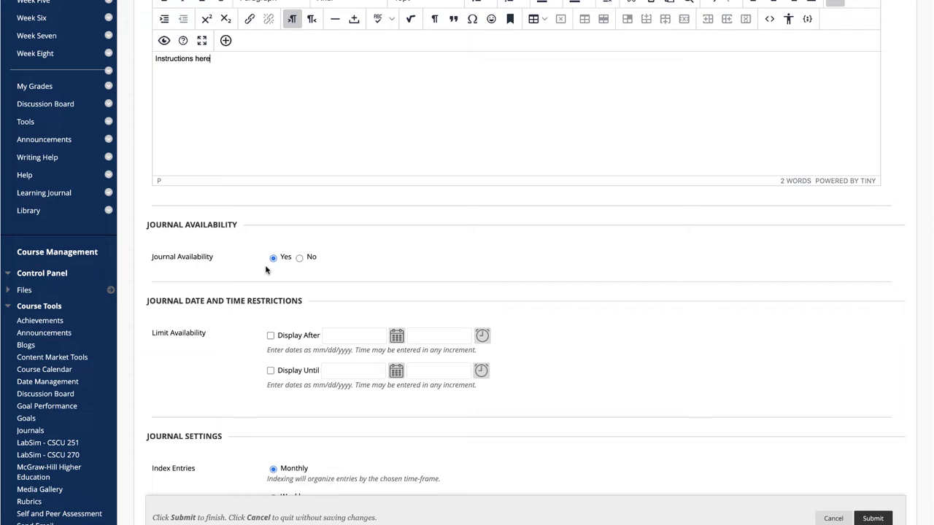
pyautogui.scroll(-2, 265, 270)
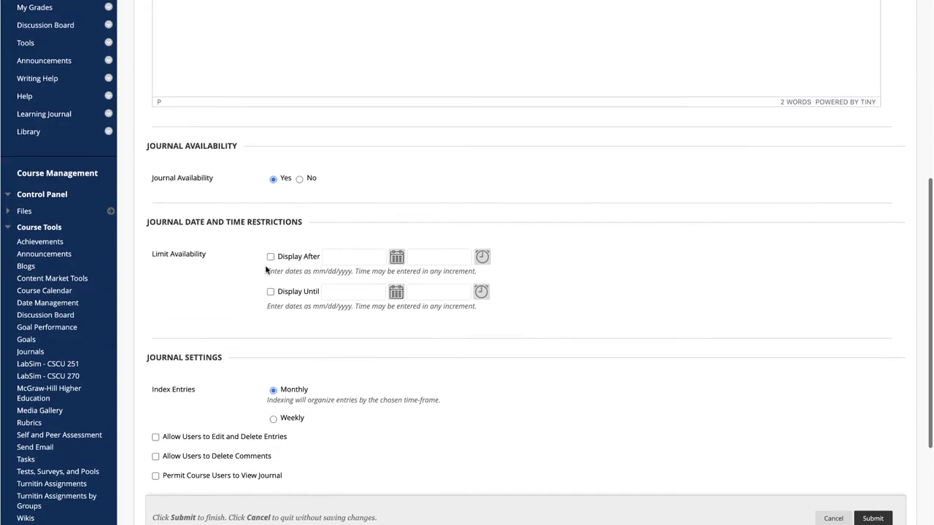
pyautogui.scroll(-3, 209, 310)
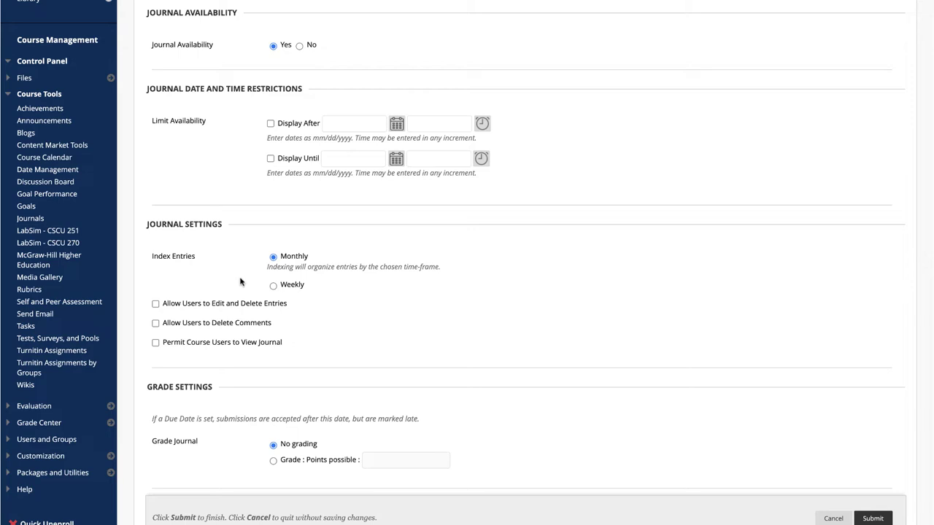
pyautogui.click(273, 285)
pyautogui.click(155, 304)
pyautogui.click(155, 323)
pyautogui.scroll(-1, 162, 355)
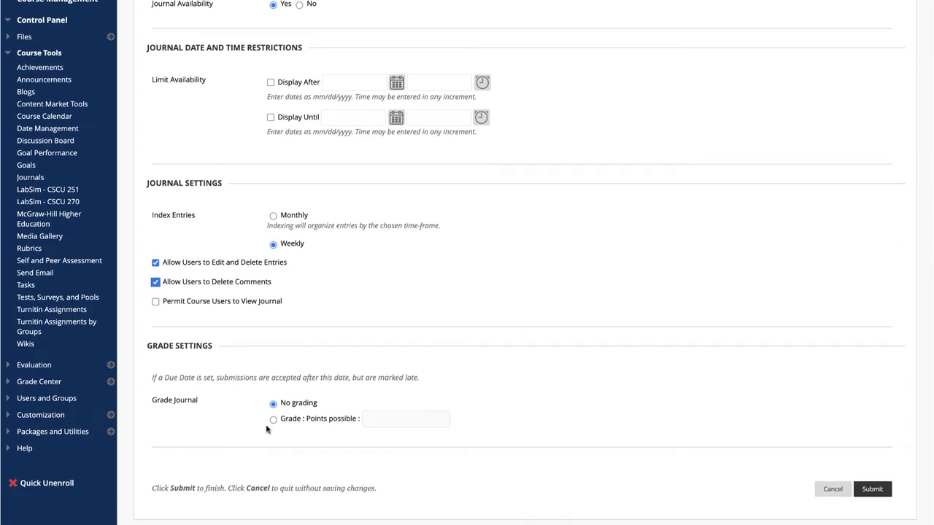
# Turn on grading with 10 points possible, keeping needs-grading after 1 entry
pyautogui.click(272, 420)
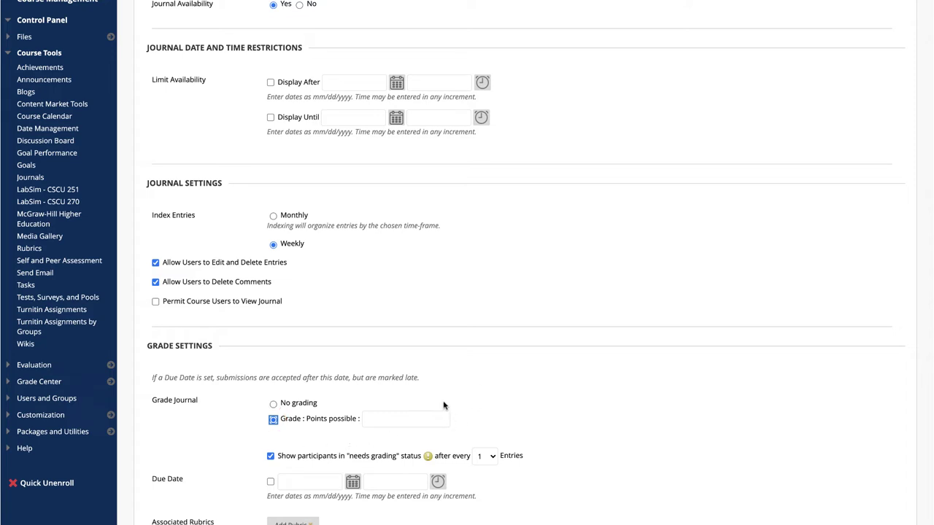
pyautogui.click(427, 415)
pyautogui.write('10')
pyautogui.click(504, 405)
pyautogui.scroll(-3, 504, 405)
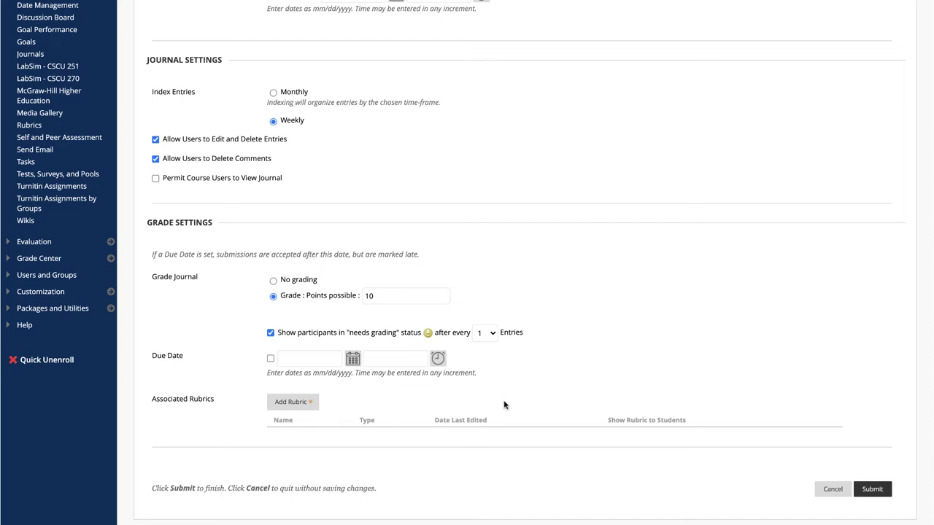
pyautogui.click(492, 332)
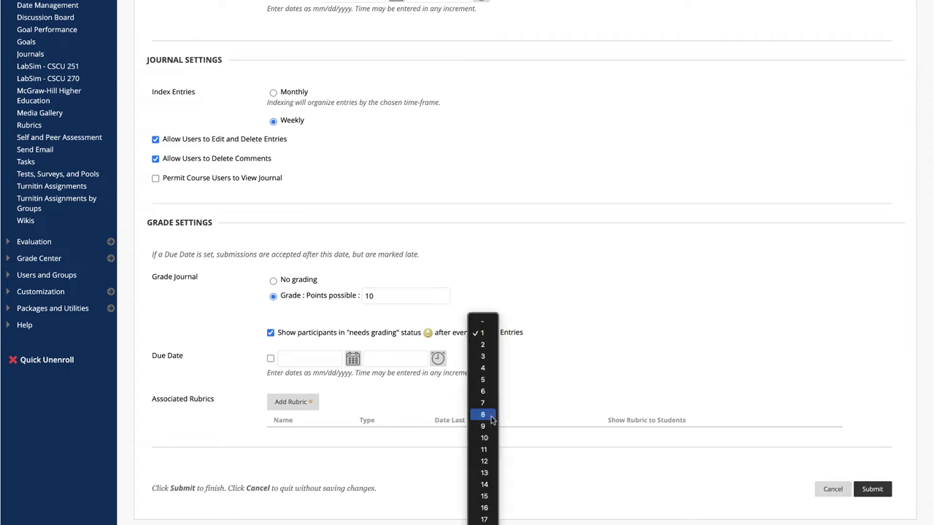
pyautogui.click(525, 342)
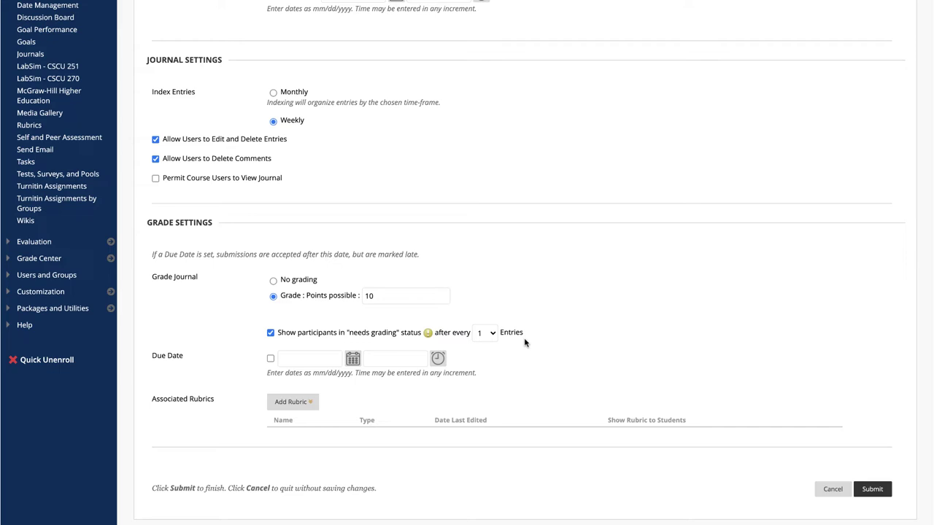
# Submit the Week 1 Journal and go to the Week One content area
pyautogui.click(871, 490)
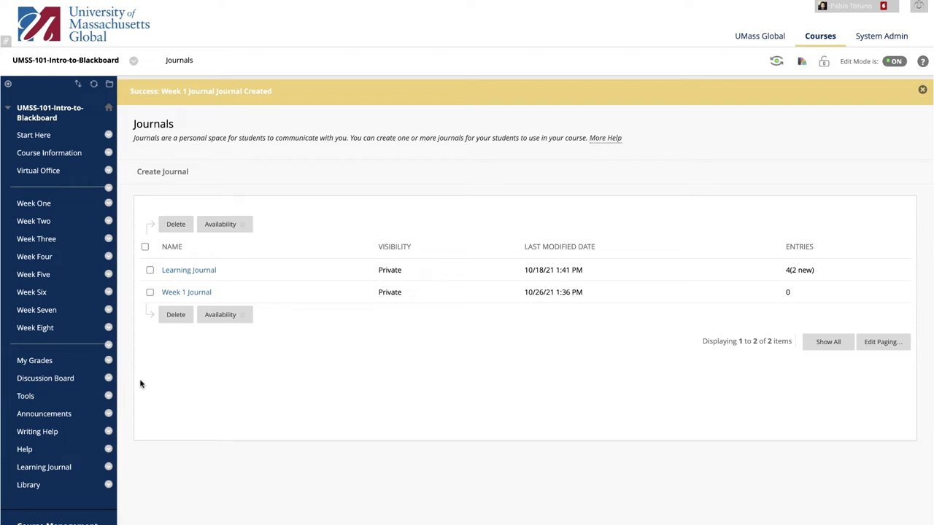
pyautogui.click(33, 203)
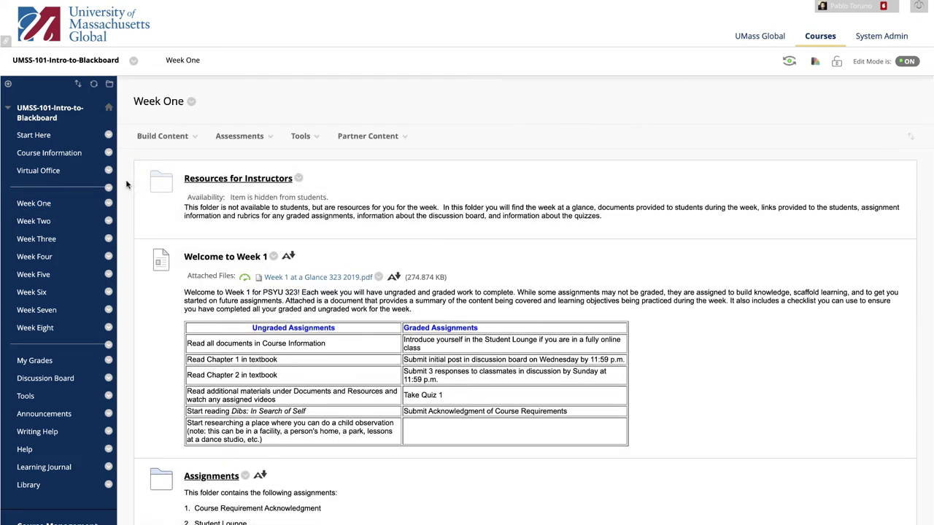
# From Week One's Tools menu, add a Journals link targeting Learning Journal
pyautogui.click(302, 135)
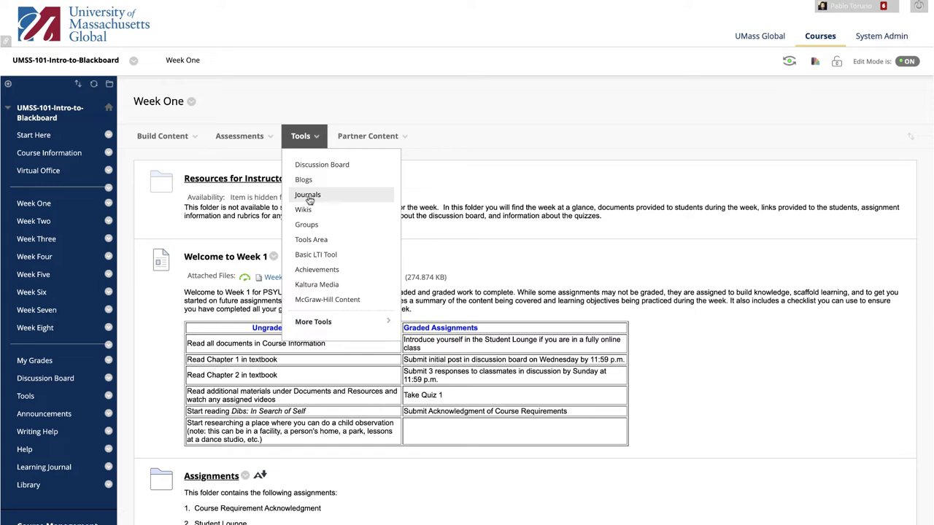
pyautogui.click(307, 196)
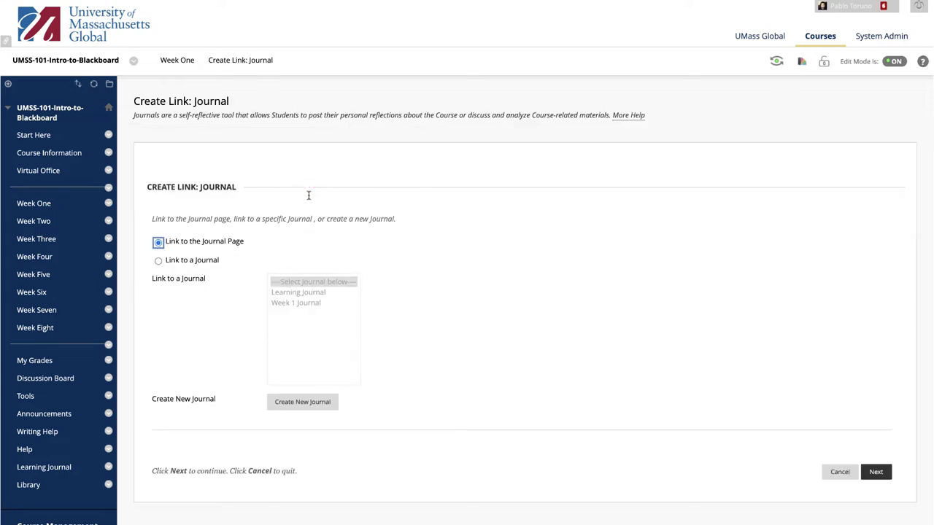
pyautogui.click(238, 241)
pyautogui.click(158, 261)
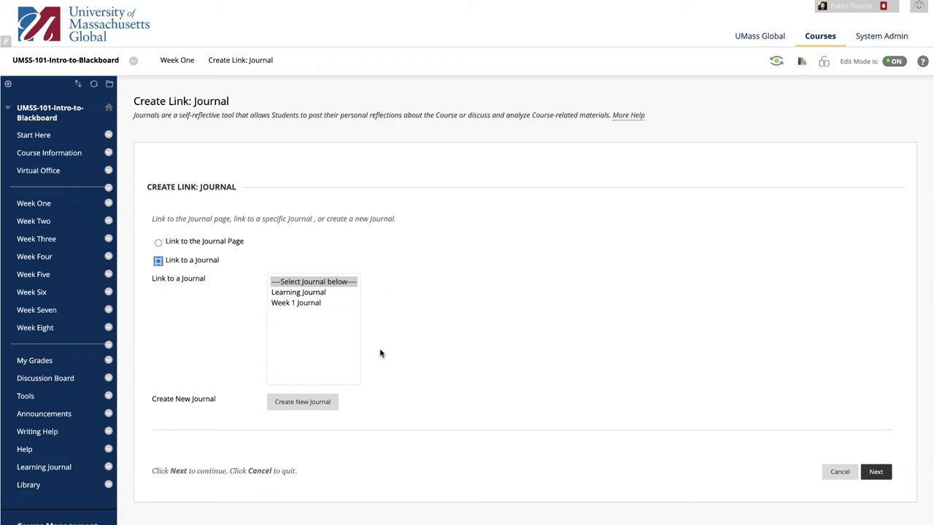
pyautogui.click(158, 260)
pyautogui.click(298, 292)
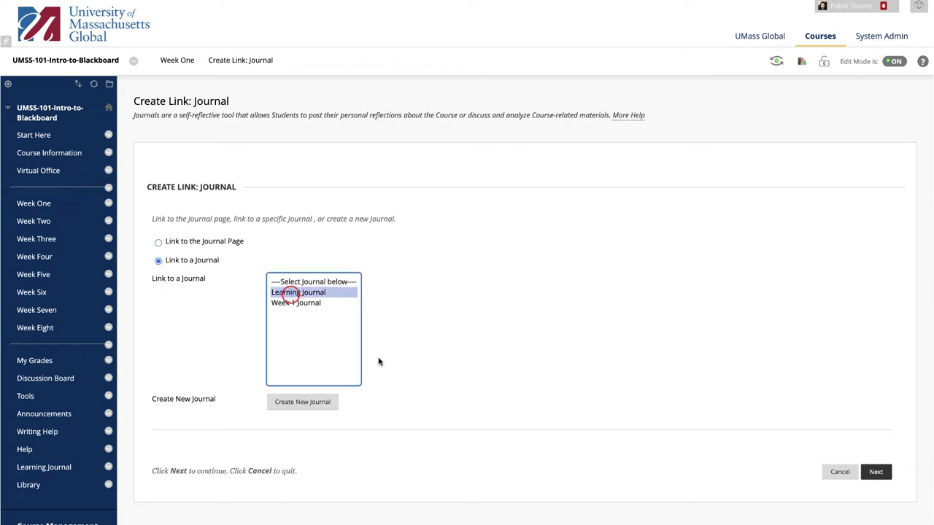
# Give the Learning Journal link the description 'Instructions here' and submit it
pyautogui.click(876, 472)
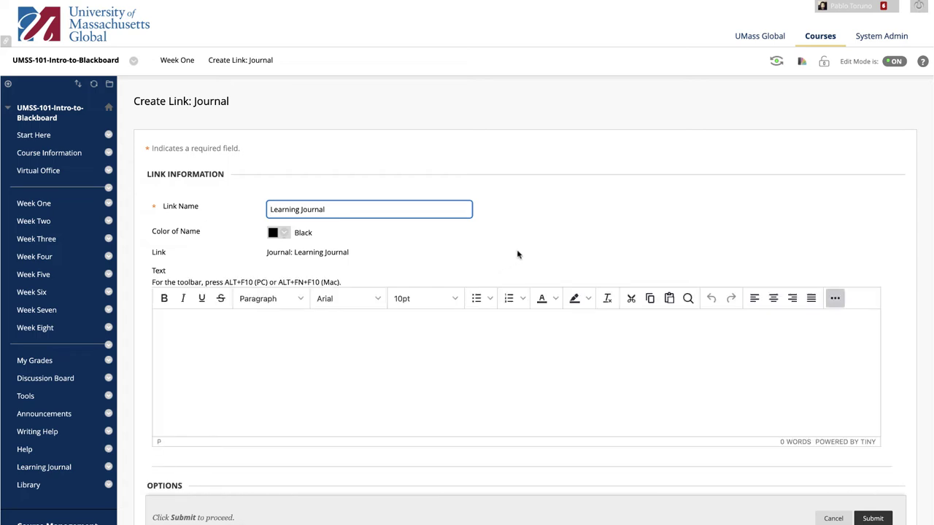
pyautogui.scroll(-1, 517, 253)
pyautogui.click(284, 312)
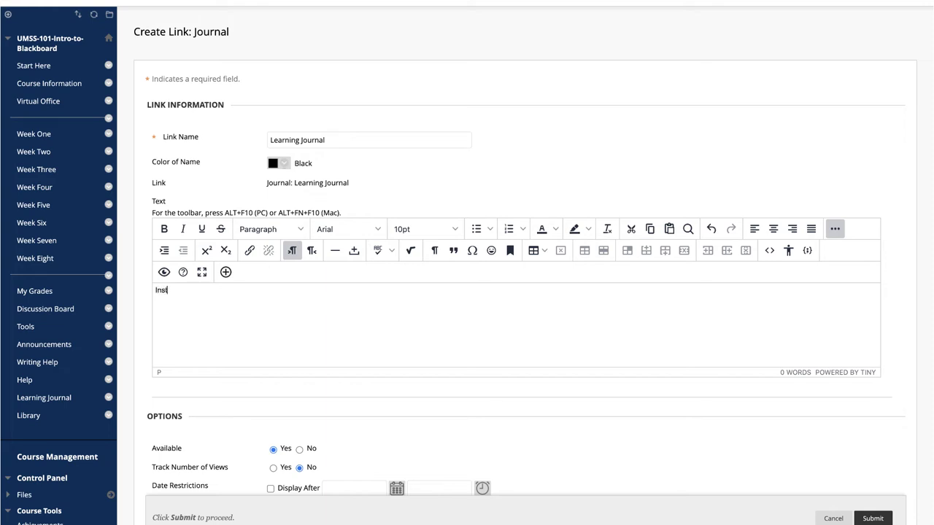
pyautogui.write('Instructions here')
pyautogui.scroll(-3, 332, 437)
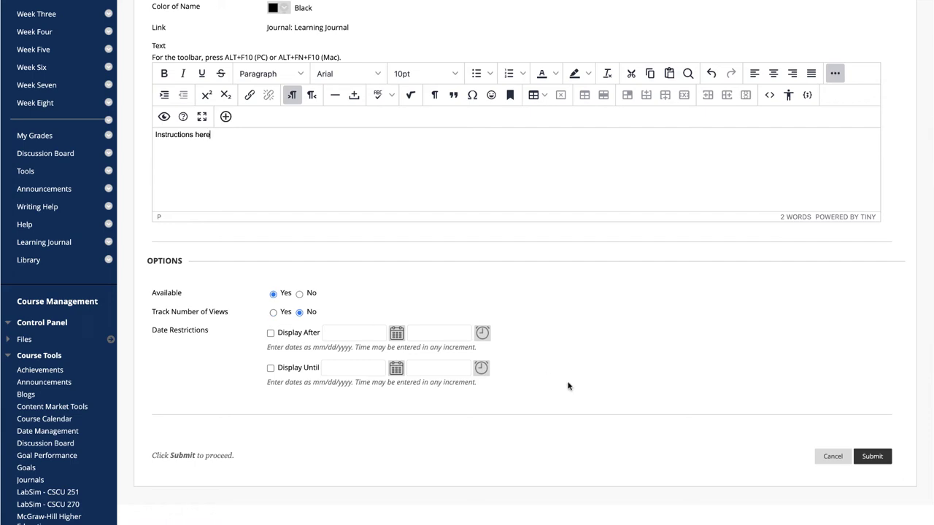
pyautogui.click(870, 447)
pyautogui.scroll(-10, 872, 509)
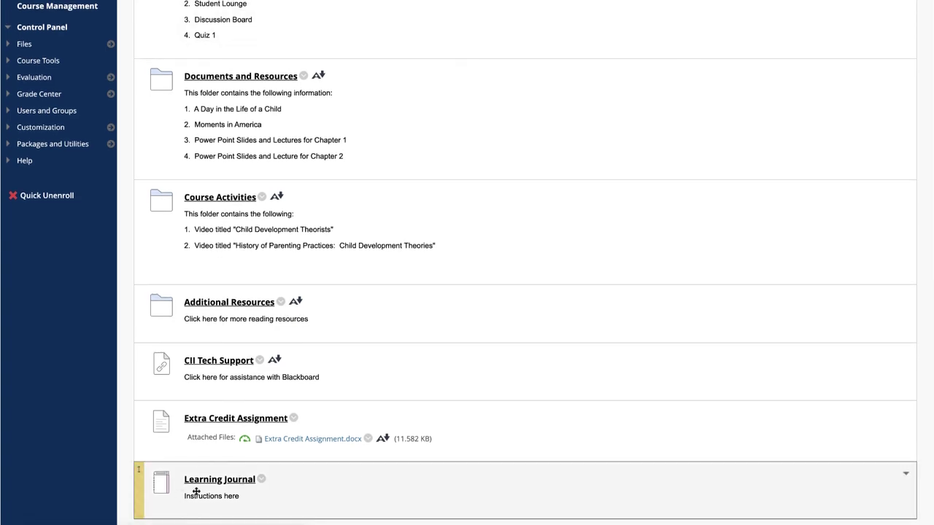
# Expand Grade Center and Course Tools in the Control Panel, then open Journals
pyautogui.scroll(4, 131, 387)
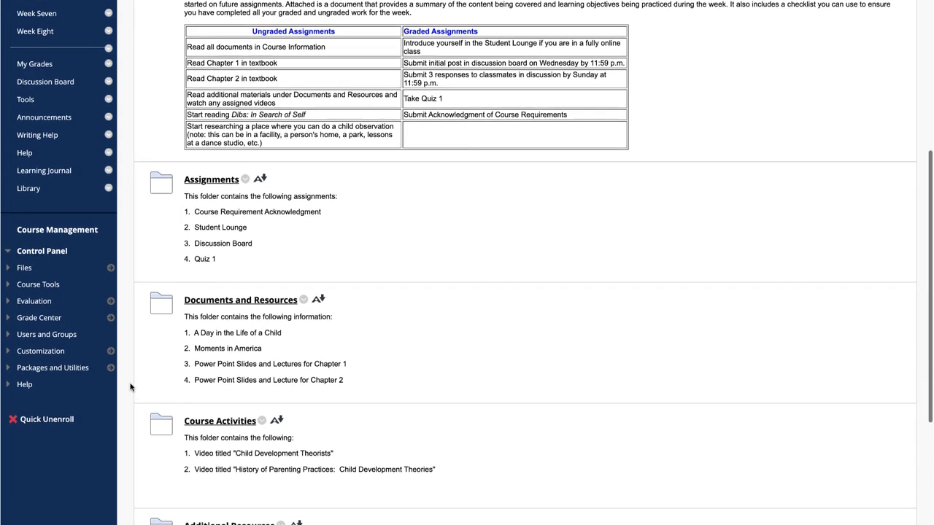
pyautogui.click(33, 322)
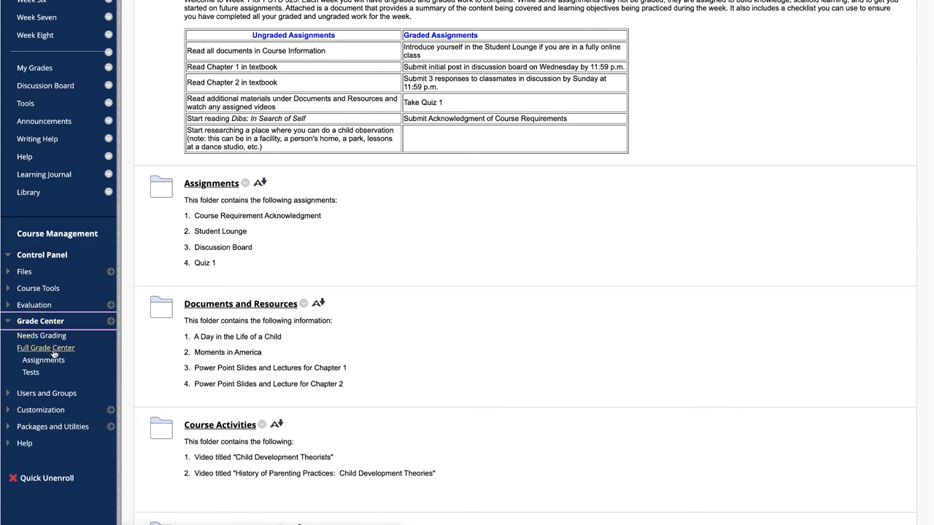
pyautogui.scroll(3, 45, 353)
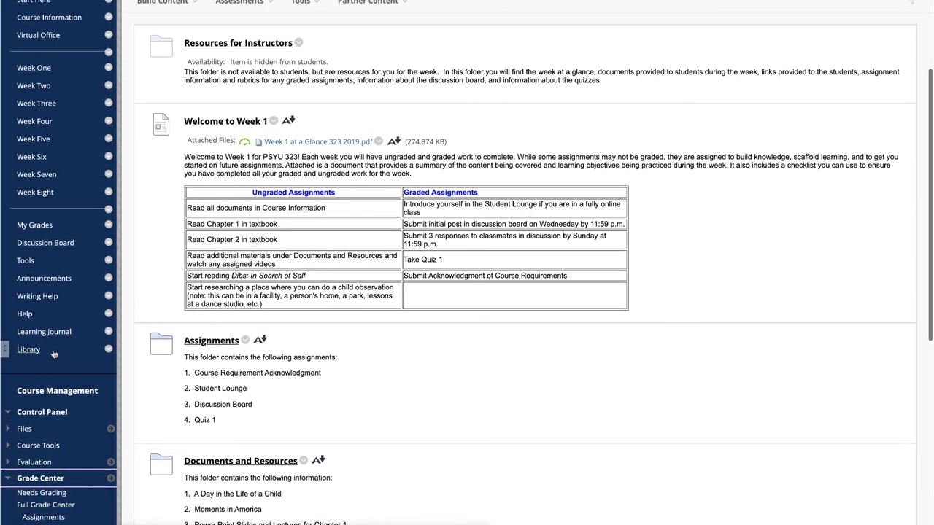
pyautogui.scroll(-2, 53, 354)
pyautogui.click(18, 357)
pyautogui.scroll(-3, 20, 363)
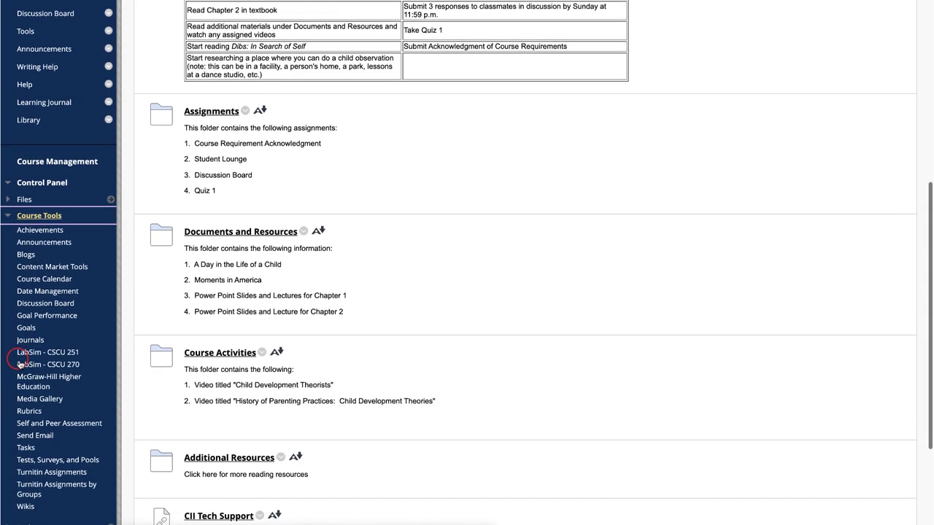
pyautogui.click(21, 340)
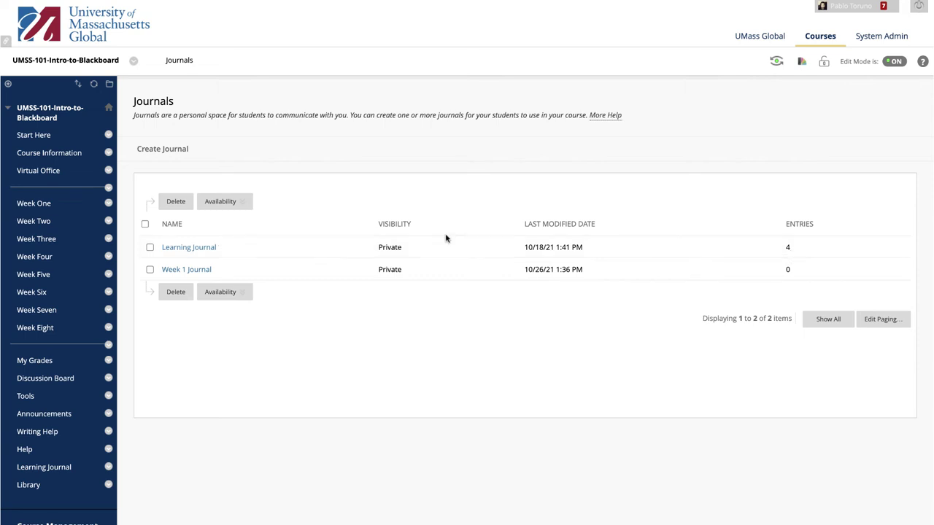
# Open Learning Journal and pick the student with (2) entries from Journal Details
pyautogui.click(204, 252)
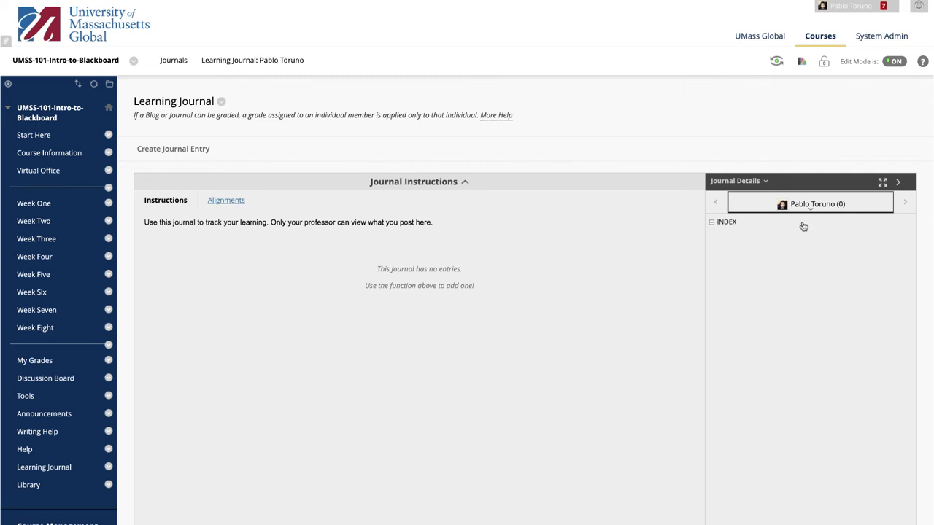
pyautogui.click(807, 208)
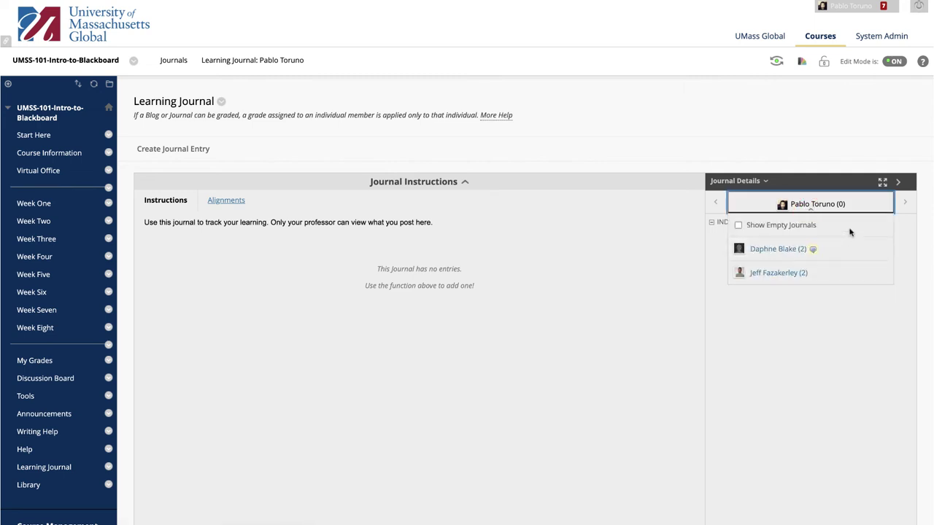
pyautogui.click(738, 227)
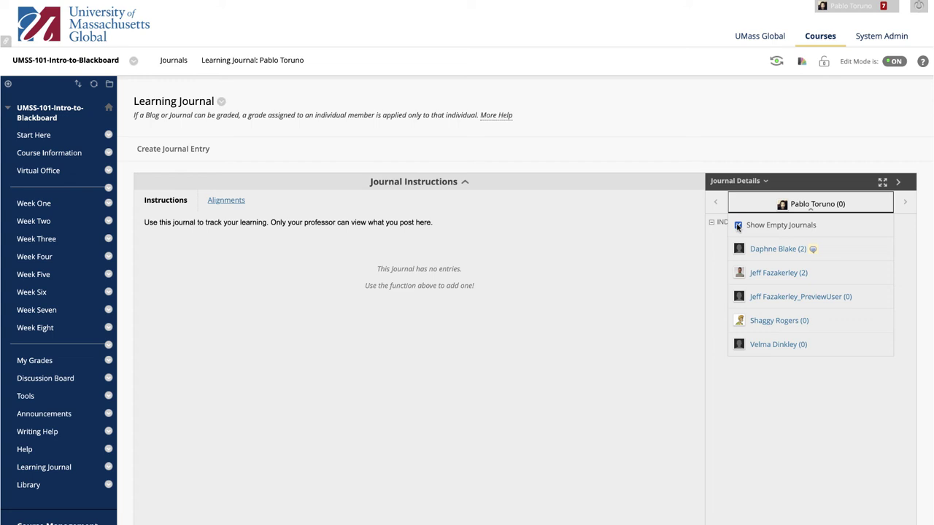
pyautogui.click(737, 226)
pyautogui.click(786, 250)
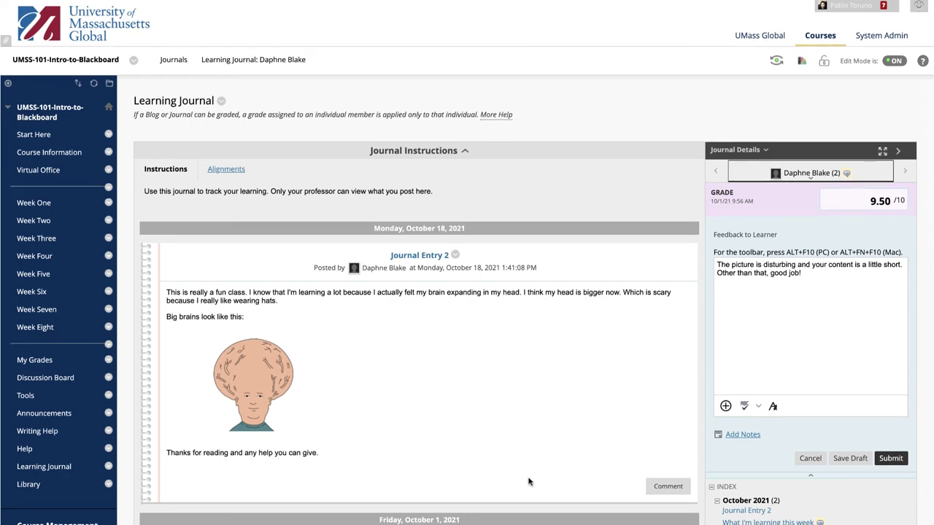
# Open a new comment box under Journal Entry 2
pyautogui.scroll(-3, 528, 480)
pyautogui.click(668, 364)
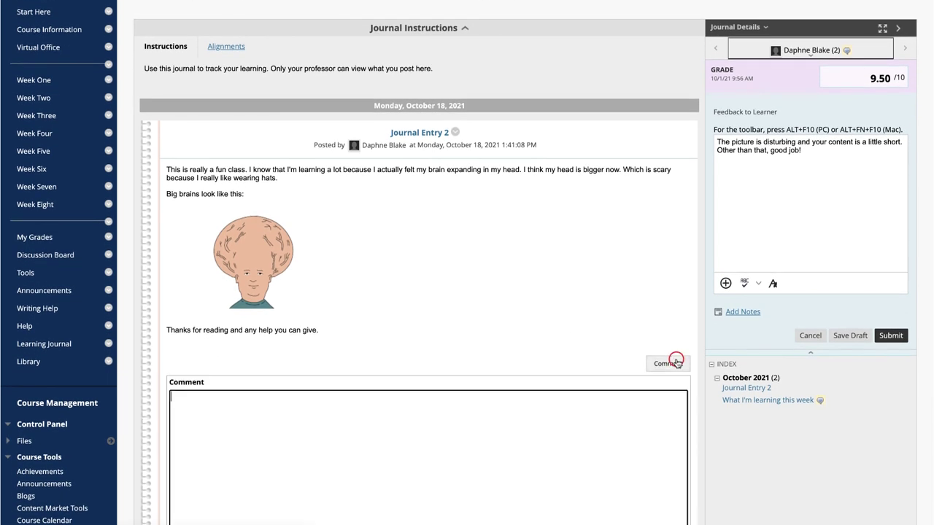
pyautogui.scroll(-3, 429, 455)
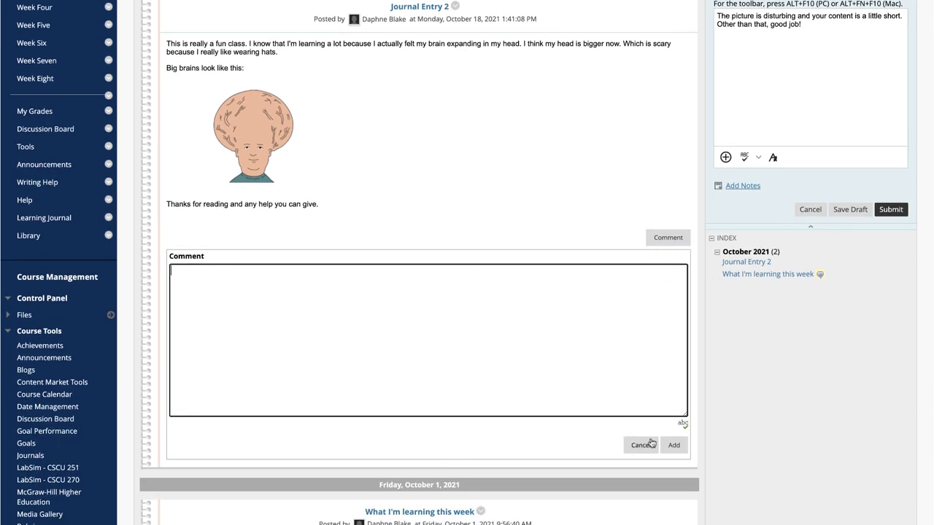
pyautogui.scroll(5, 672, 454)
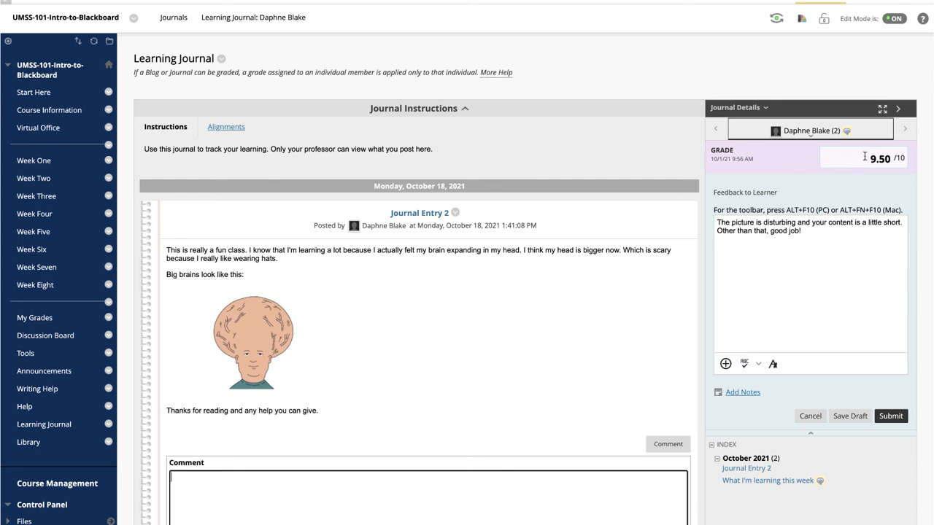
# Replace the 9.50 grade with 10, add grading notes, and submit the new grade
pyautogui.moveTo(865, 156); pyautogui.dragTo(890, 154)
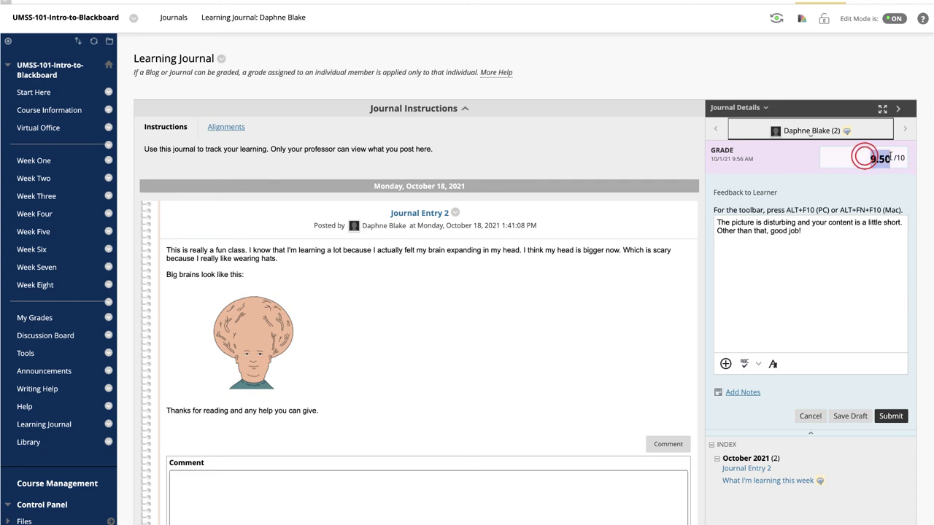
pyautogui.write('1')
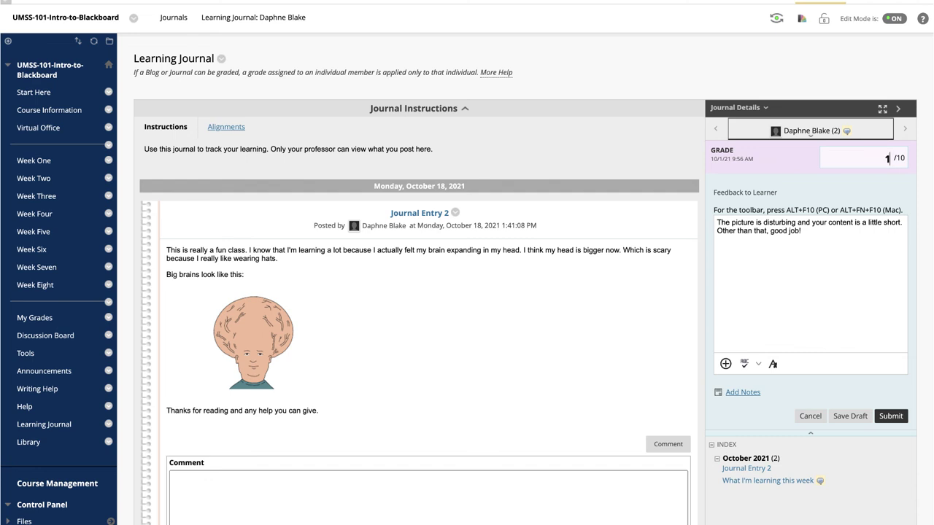
pyautogui.write('0')
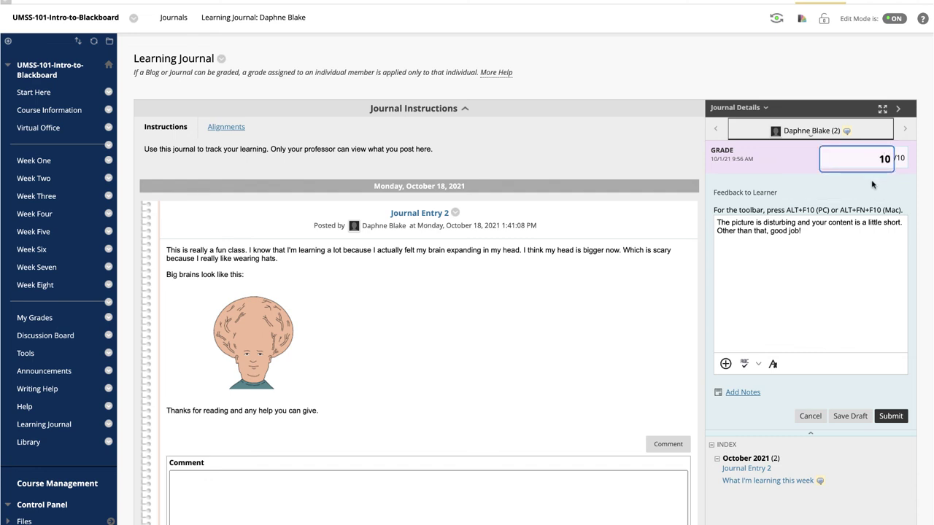
pyautogui.click(776, 309)
pyautogui.scroll(-3, 762, 303)
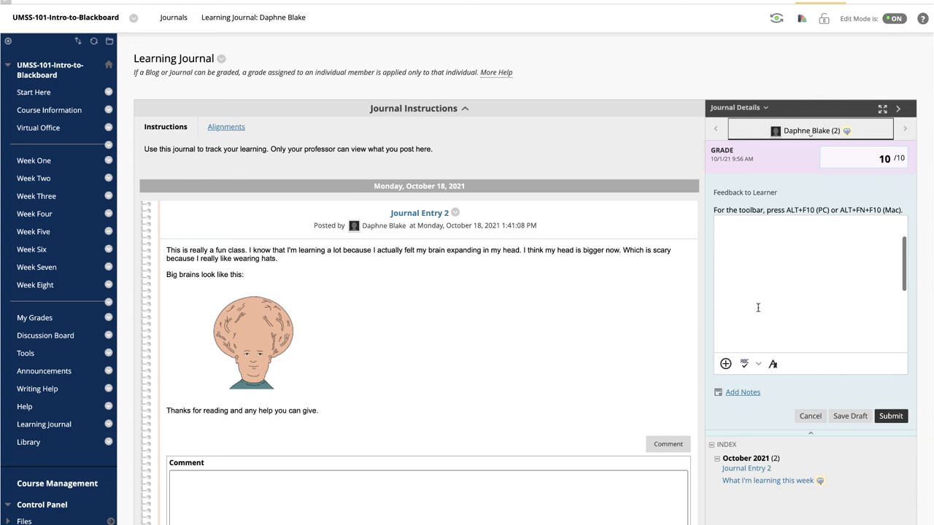
pyautogui.click(734, 393)
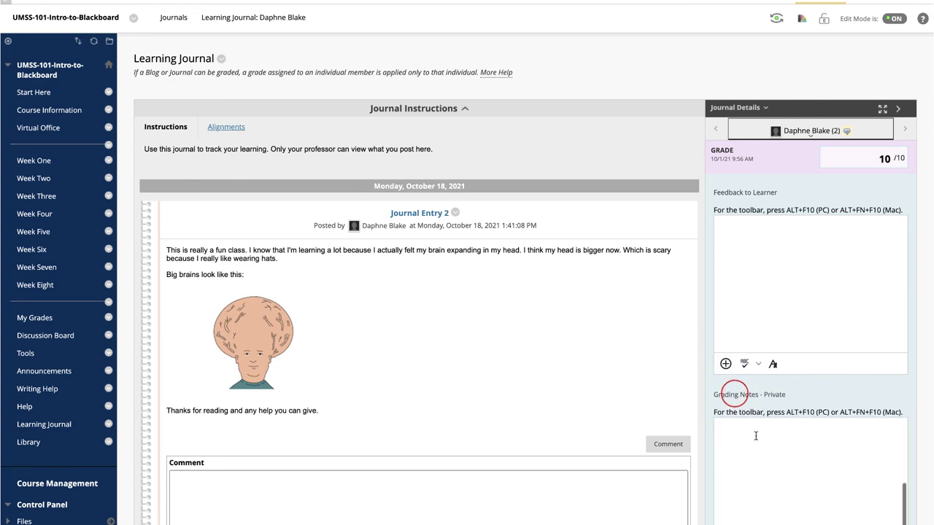
pyautogui.scroll(-3, 746, 407)
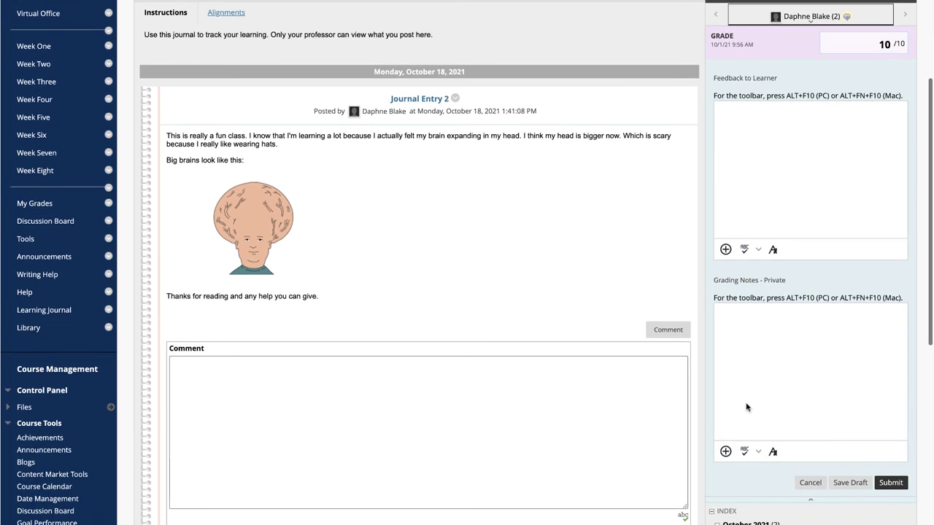
pyautogui.click(772, 452)
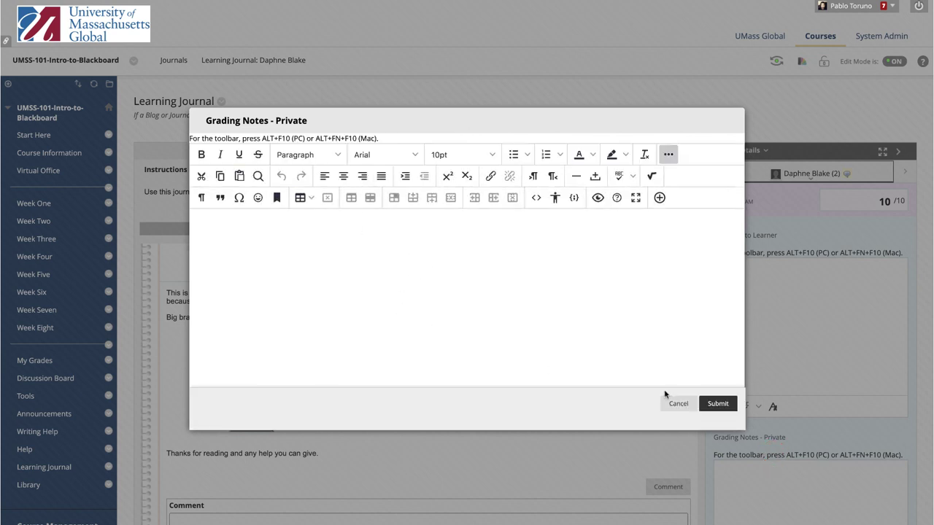
pyautogui.click(712, 406)
pyautogui.scroll(-4, 708, 401)
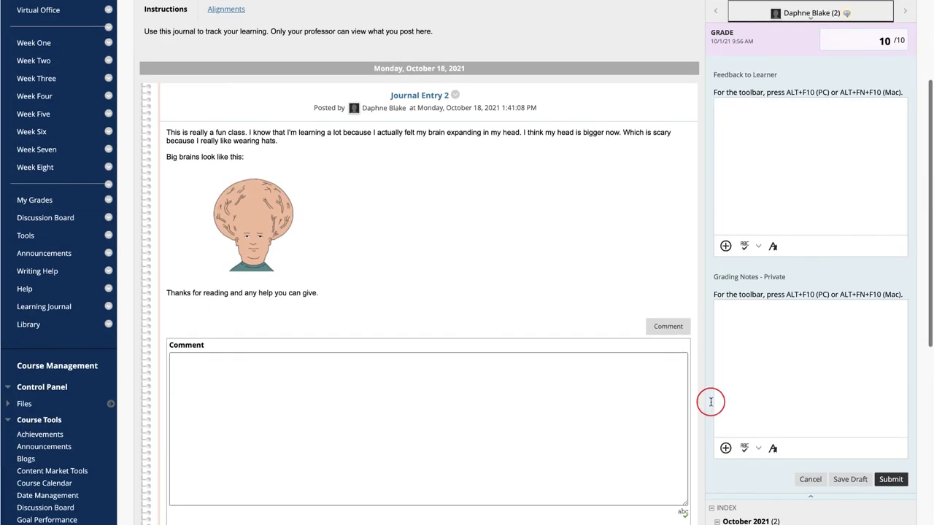
pyautogui.click(889, 480)
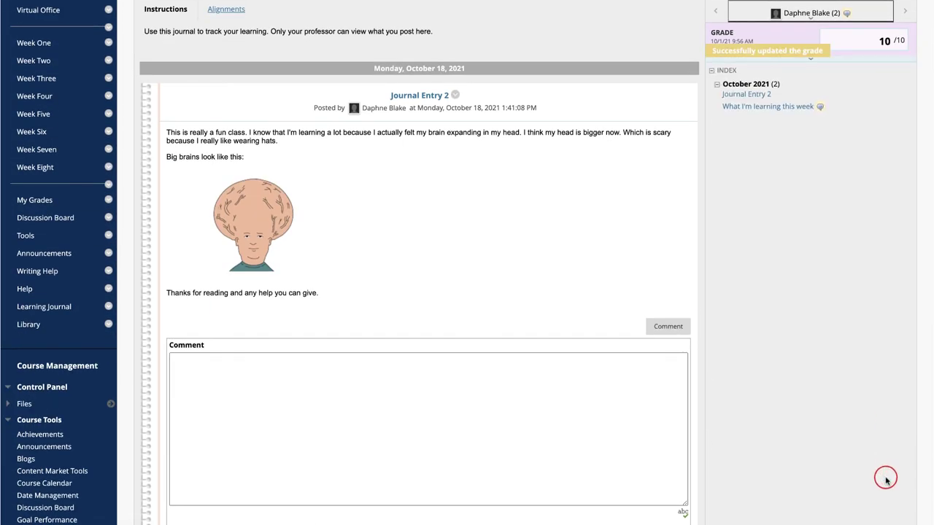